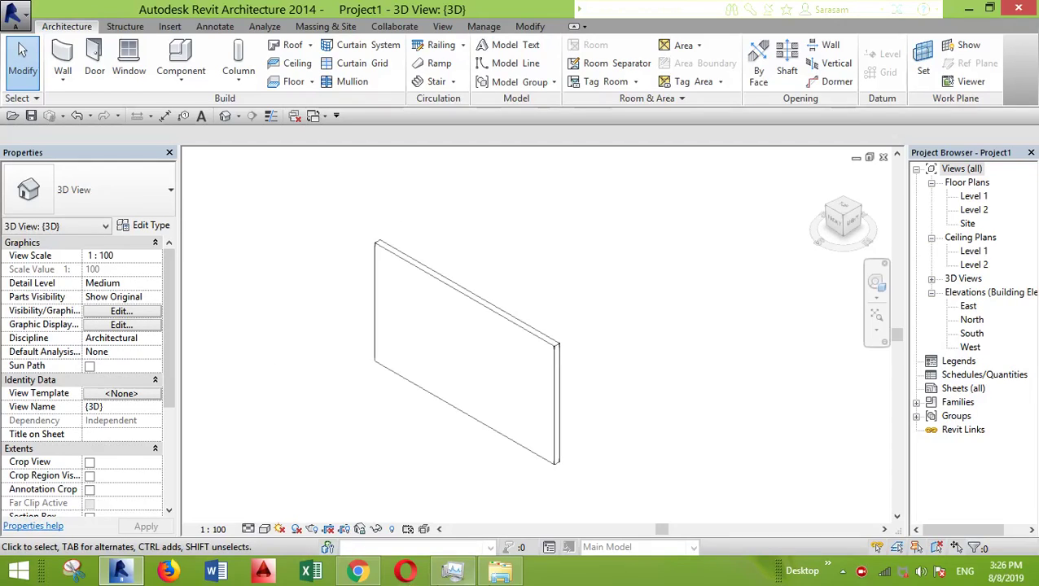
- Open the Level 1 floor plan from the Project Browser's Floor Plans list
{"action": "double_click", "coordinate": [977, 196]}
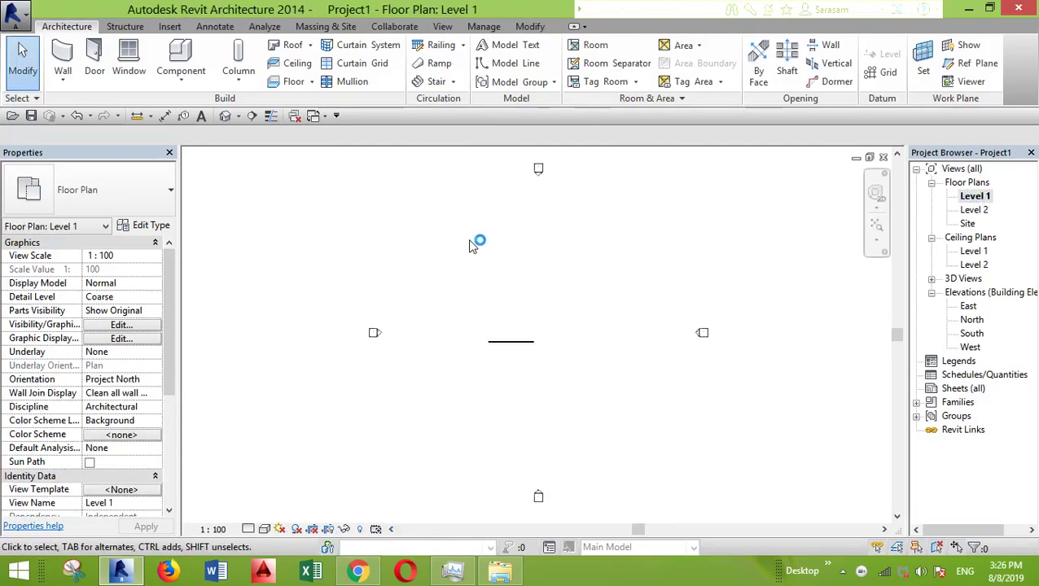
- Import pattern1.dwg from the Revit (ALL Stuff) folder into the Level 1 plan
{"action": "left_click", "coordinate": [169, 27]}
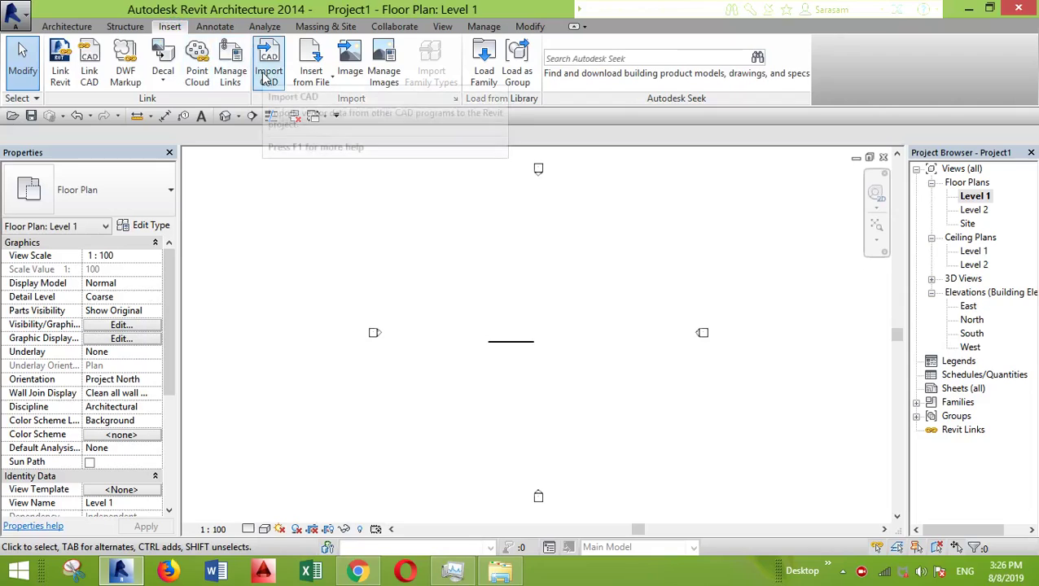
{"action": "left_click", "coordinate": [267, 75]}
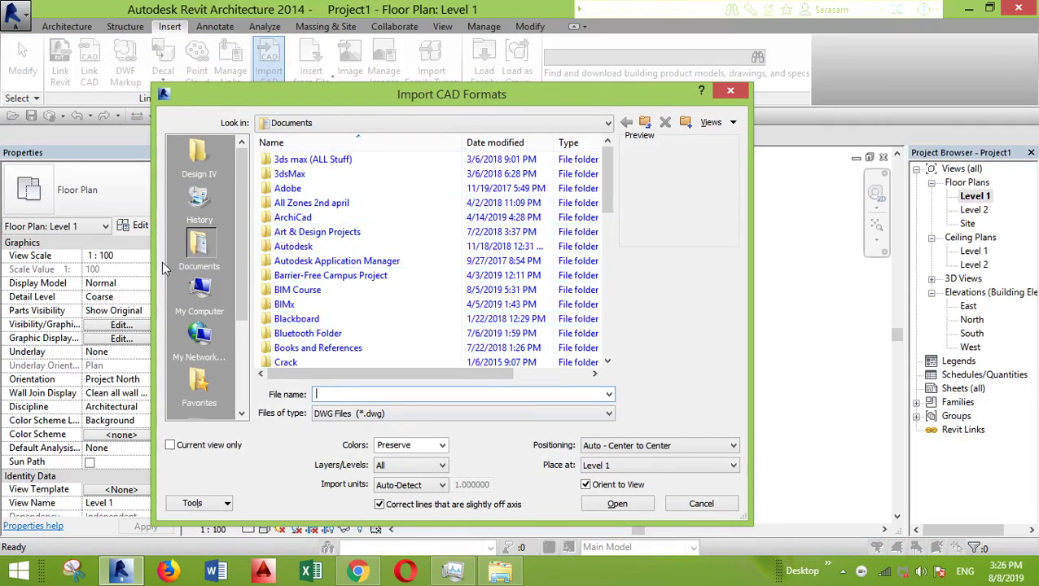
{"action": "left_click_drag", "start_coordinate": [616, 177], "coordinate": [617, 293]}
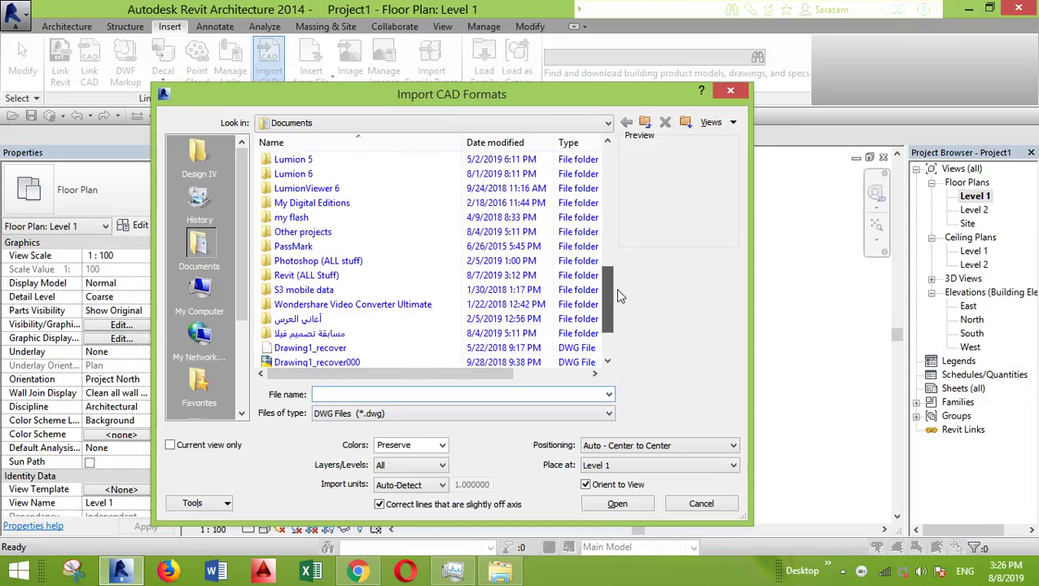
{"action": "double_click", "coordinate": [339, 277]}
{"action": "left_click", "coordinate": [293, 218]}
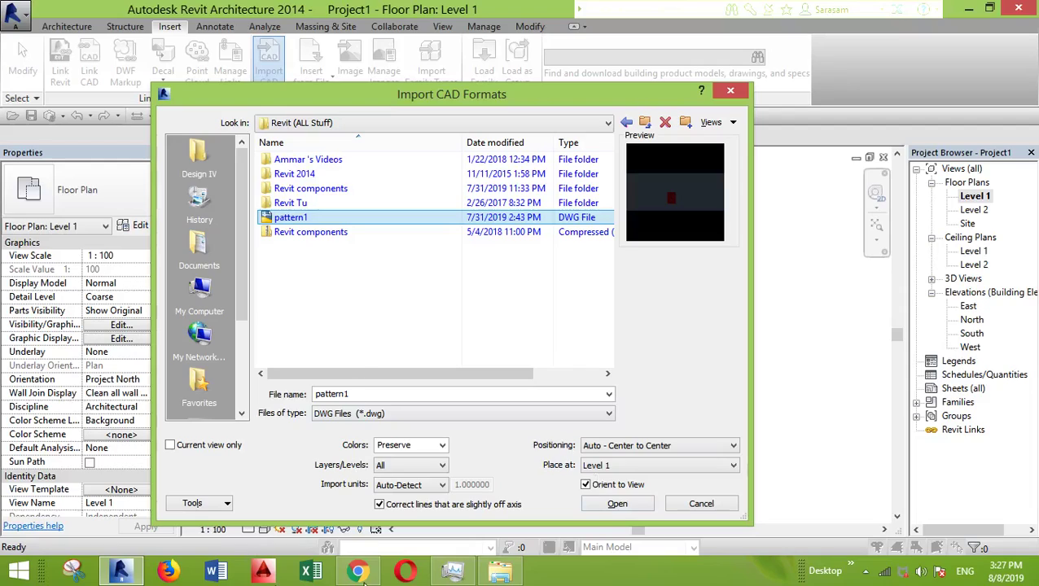
{"action": "left_click", "coordinate": [639, 507]}
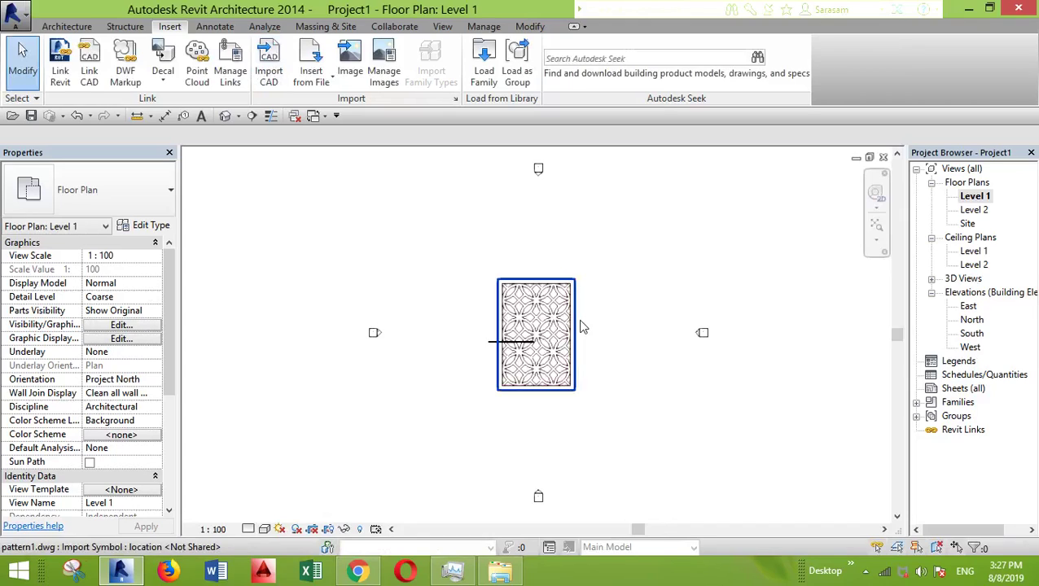
- Move the imported lattice down and to the right, then explode it into separate lines
{"action": "left_click", "coordinate": [582, 327]}
{"action": "left_click_drag", "start_coordinate": [580, 324], "coordinate": [683, 399]}
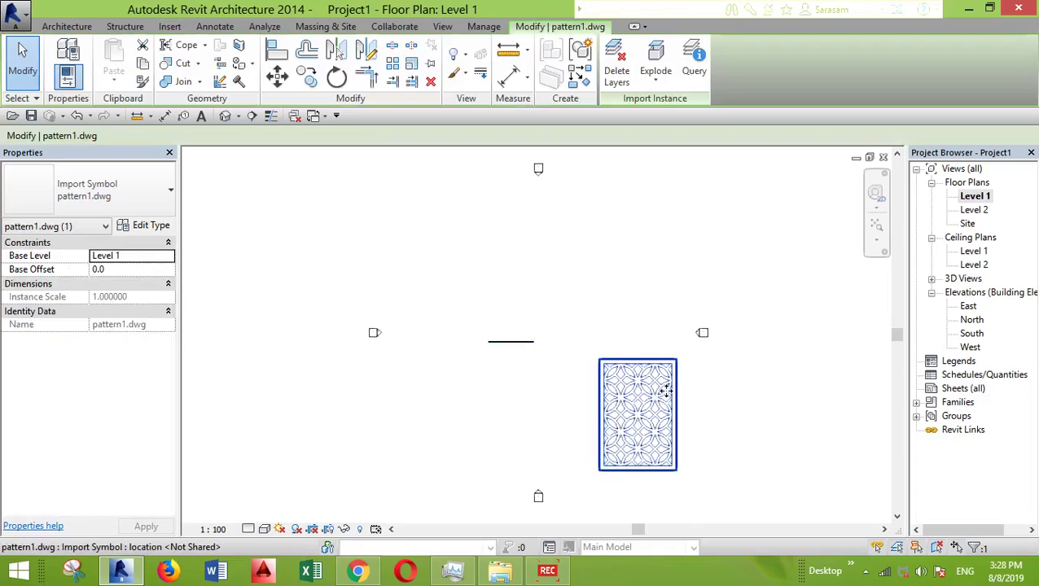
{"action": "scroll", "coordinate": [666, 392], "scroll_direction": "up", "scroll_amount": 4}
{"action": "middle_click_drag", "start_coordinate": [668, 389], "coordinate": [656, 297]}
{"action": "scroll", "coordinate": [657, 297], "scroll_direction": "down", "scroll_amount": 2}
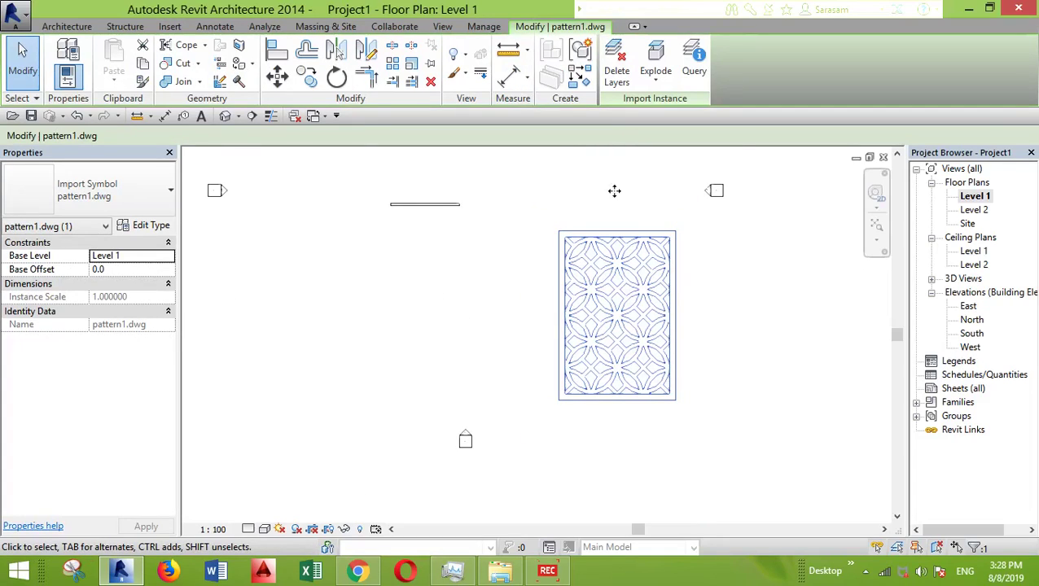
{"action": "left_click", "coordinate": [659, 63]}
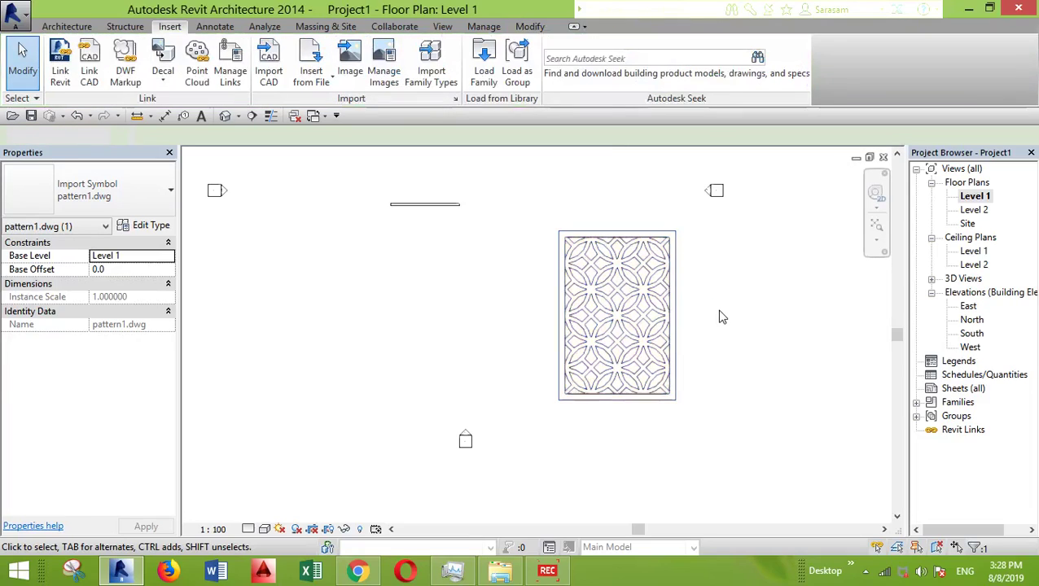
- Scale the 309 exploded pattern lines down from their top-left corner
{"action": "left_click_drag", "start_coordinate": [707, 219], "coordinate": [469, 438]}
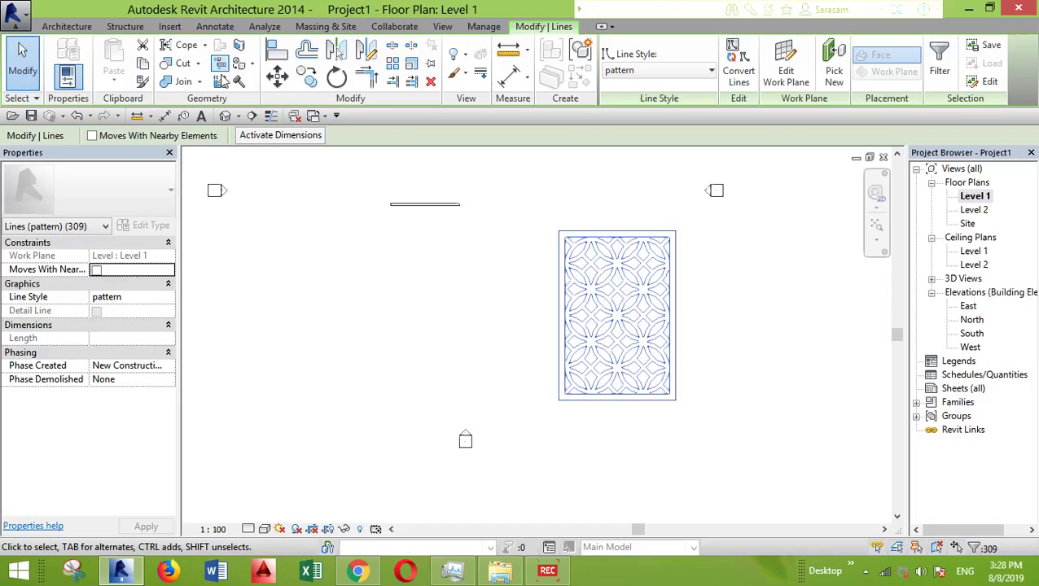
{"action": "left_click", "coordinate": [412, 64]}
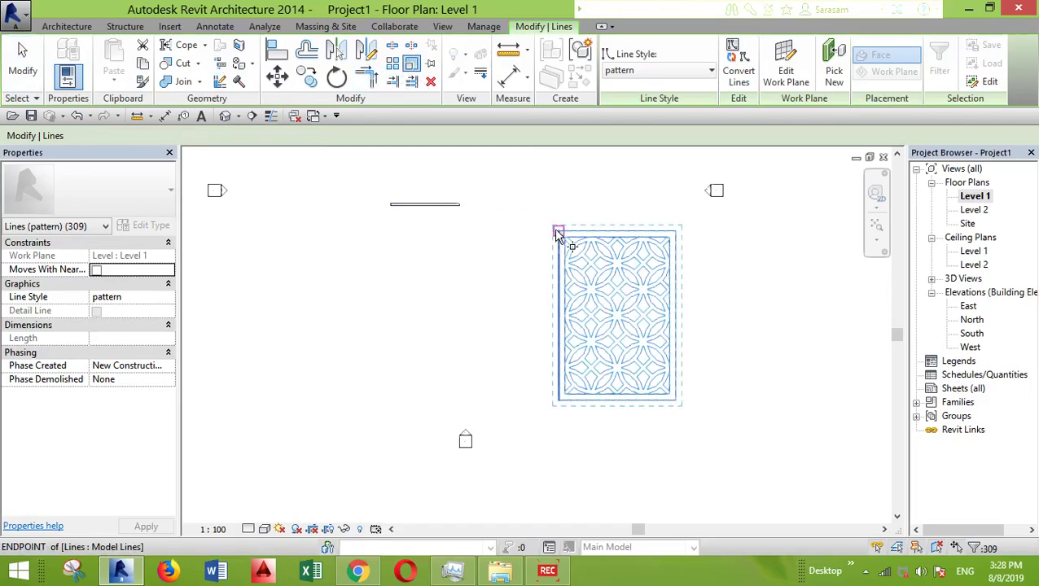
{"action": "left_click", "coordinate": [558, 232]}
{"action": "left_click", "coordinate": [626, 232]}
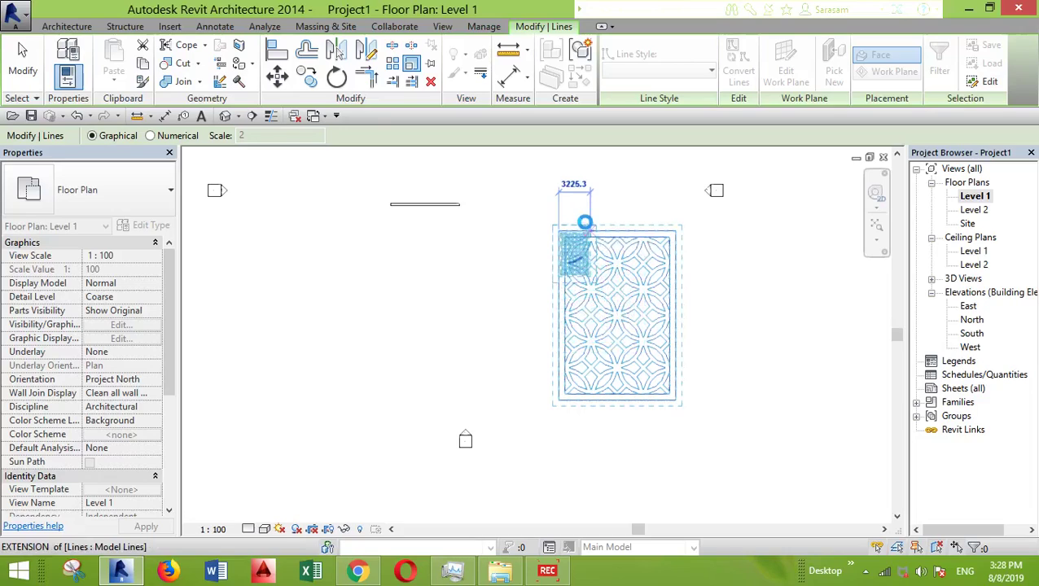
{"action": "left_click", "coordinate": [587, 228]}
{"action": "scroll", "coordinate": [591, 232], "scroll_direction": "up", "scroll_amount": 3}
{"action": "scroll", "coordinate": [619, 240], "scroll_direction": "down", "scroll_amount": 3}
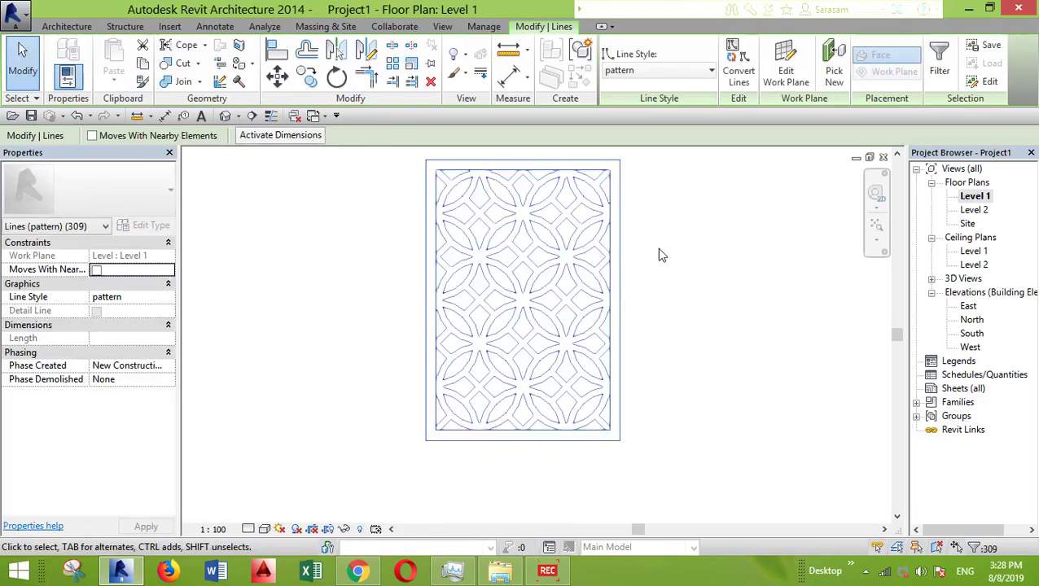
{"action": "left_click", "coordinate": [676, 207]}
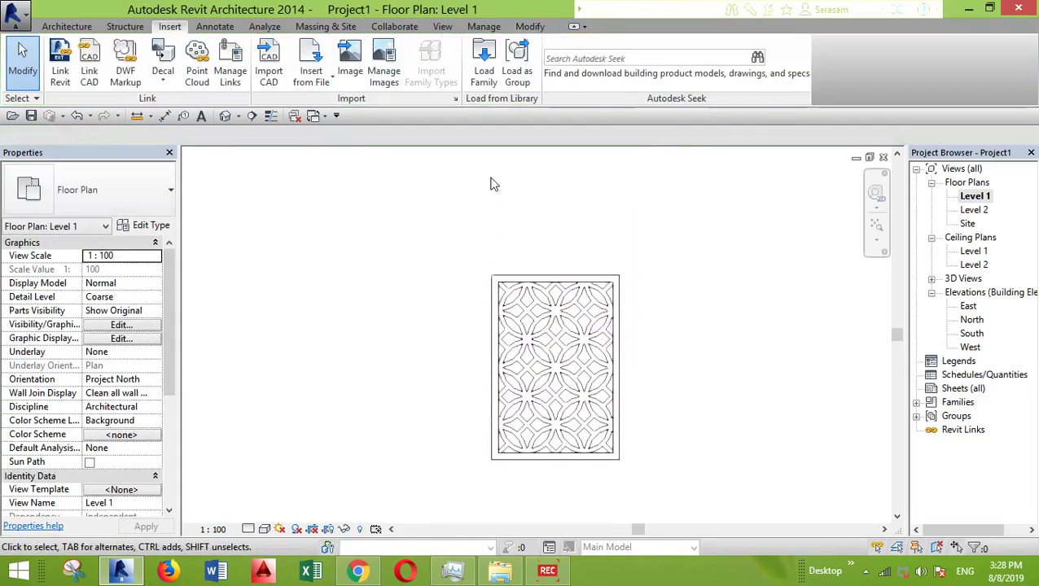
- Window-select the 238 lattice lines beside the wall to check them, then clear the selection
{"action": "scroll", "coordinate": [627, 387], "scroll_direction": "down", "scroll_amount": 4}
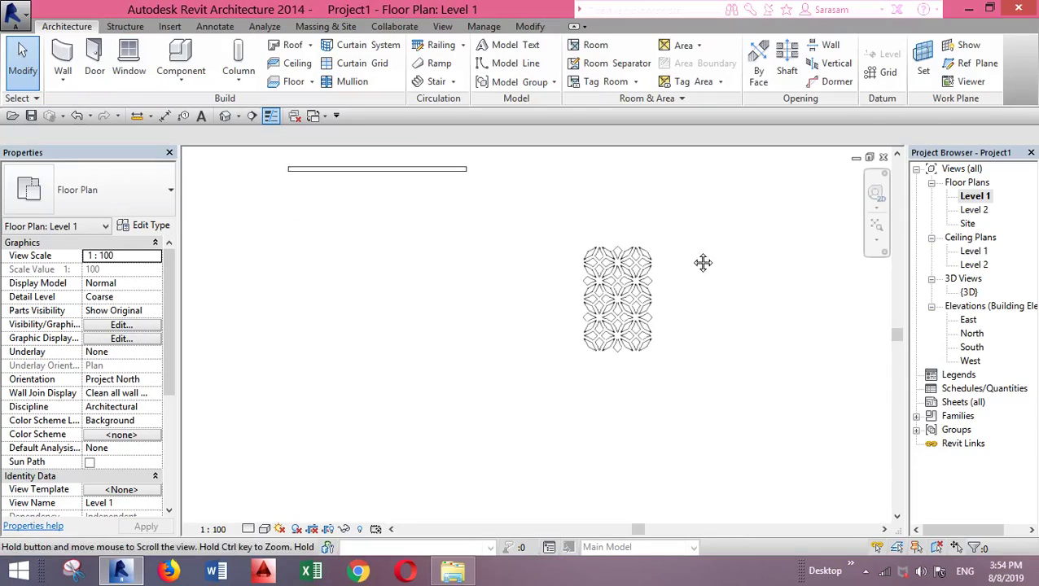
{"action": "middle_click_drag", "start_coordinate": [702, 262], "coordinate": [483, 234]}
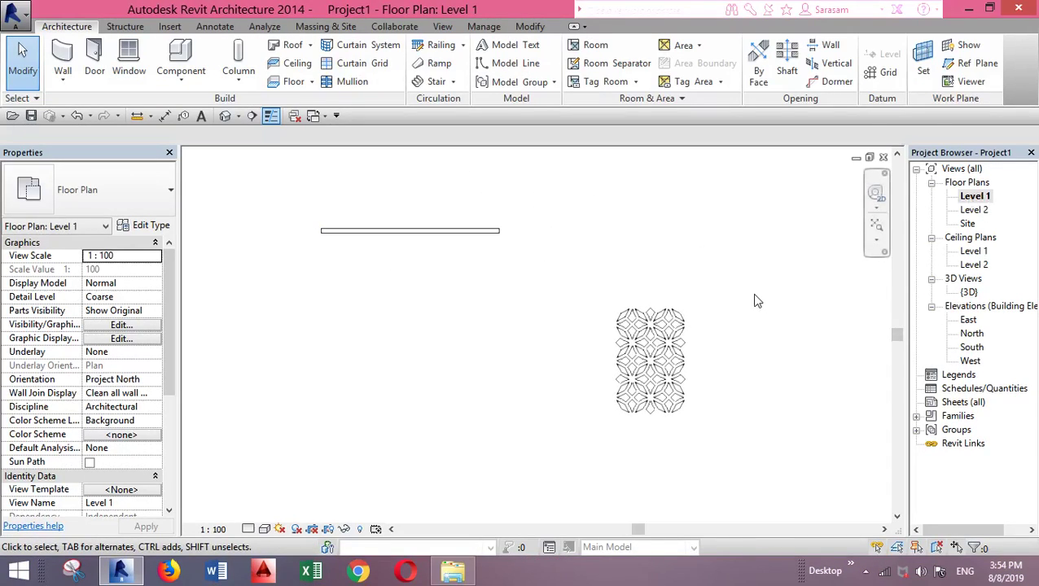
{"action": "left_click_drag", "start_coordinate": [752, 295], "coordinate": [615, 444]}
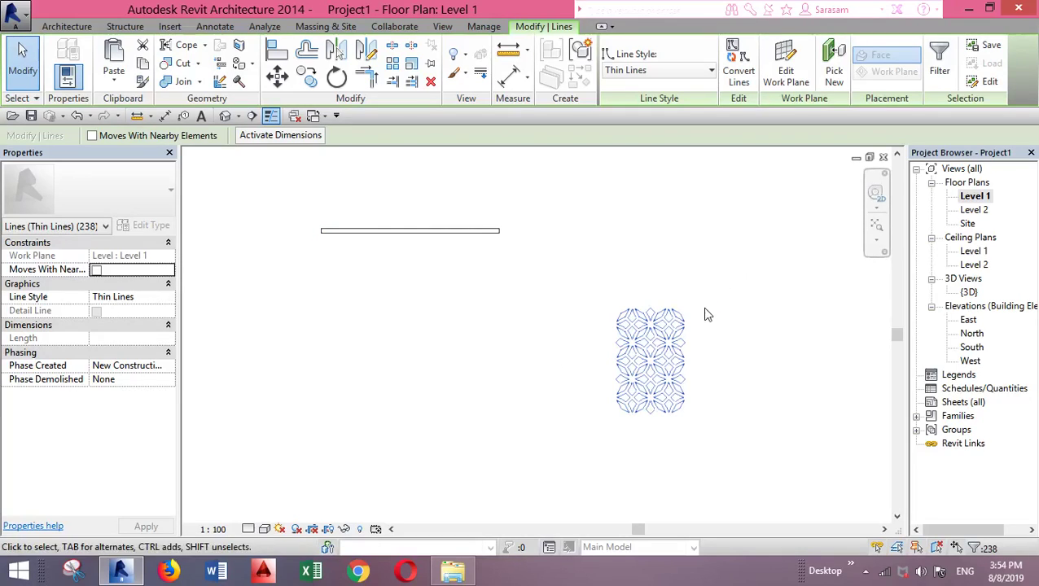
{"action": "left_click", "coordinate": [593, 312]}
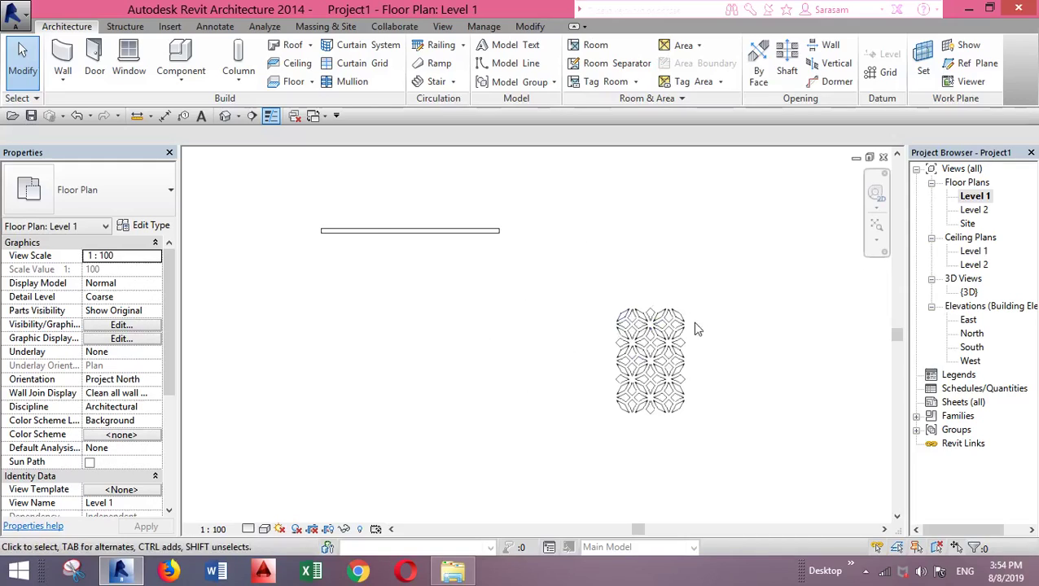
{"action": "scroll", "coordinate": [689, 314], "scroll_direction": "up", "scroll_amount": 1}
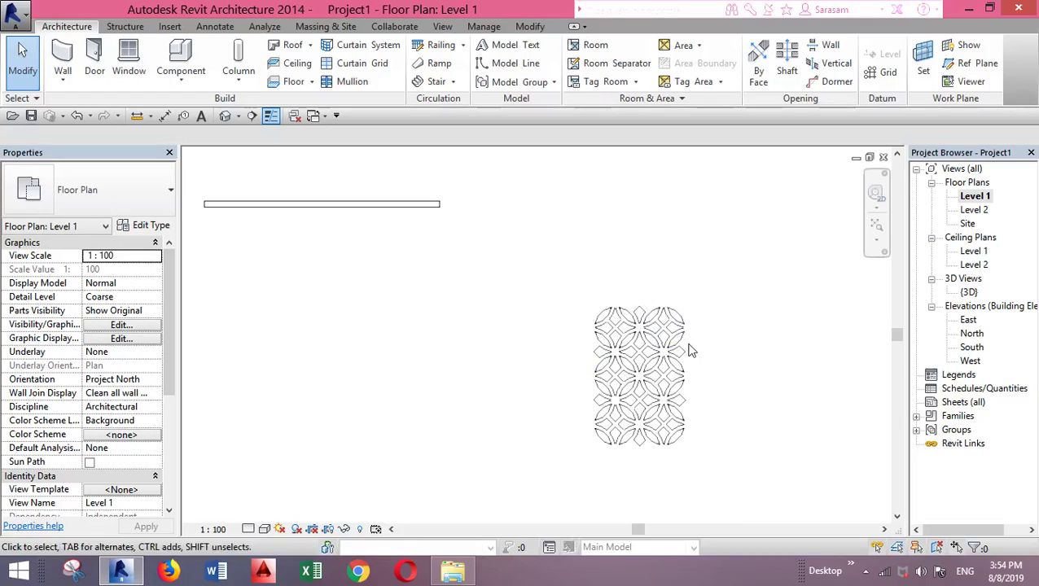
{"action": "scroll", "coordinate": [689, 350], "scroll_direction": "down", "scroll_amount": 2}
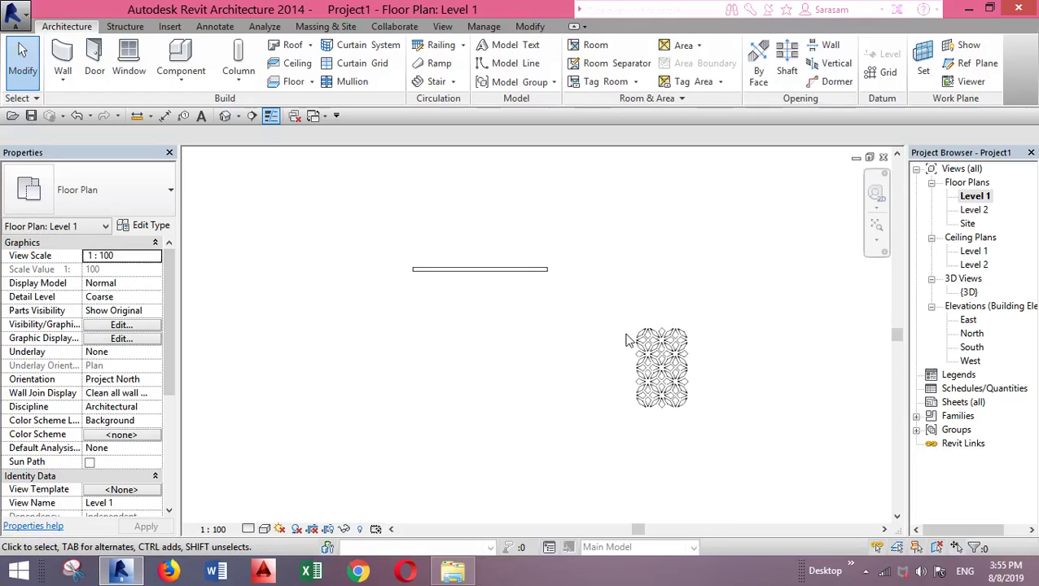
- Switch to the {3D} view and set the work plane to the Generic 200mm wall's face
{"action": "double_click", "coordinate": [971, 293]}
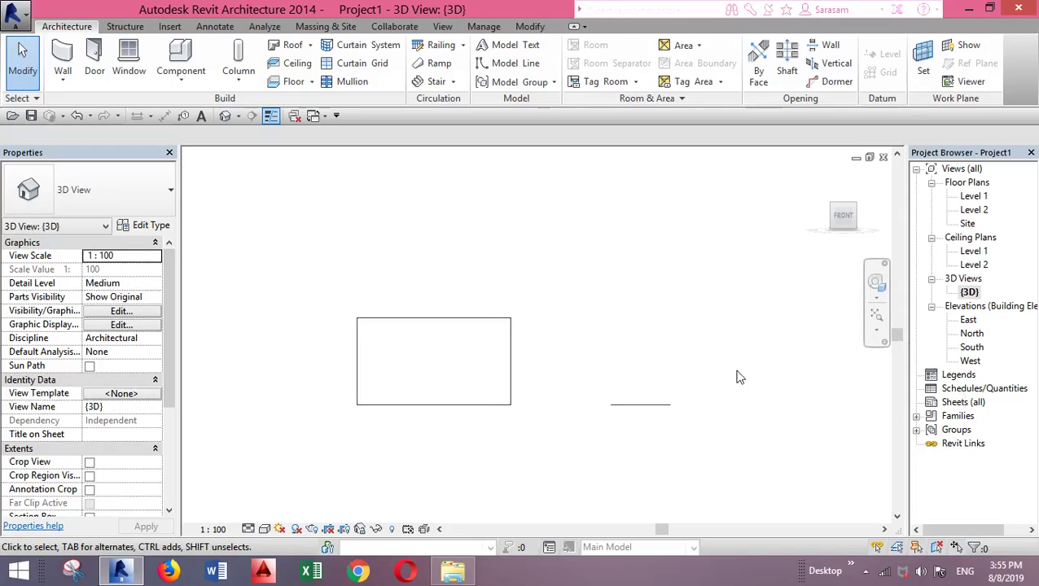
{"action": "left_click", "coordinate": [923, 56]}
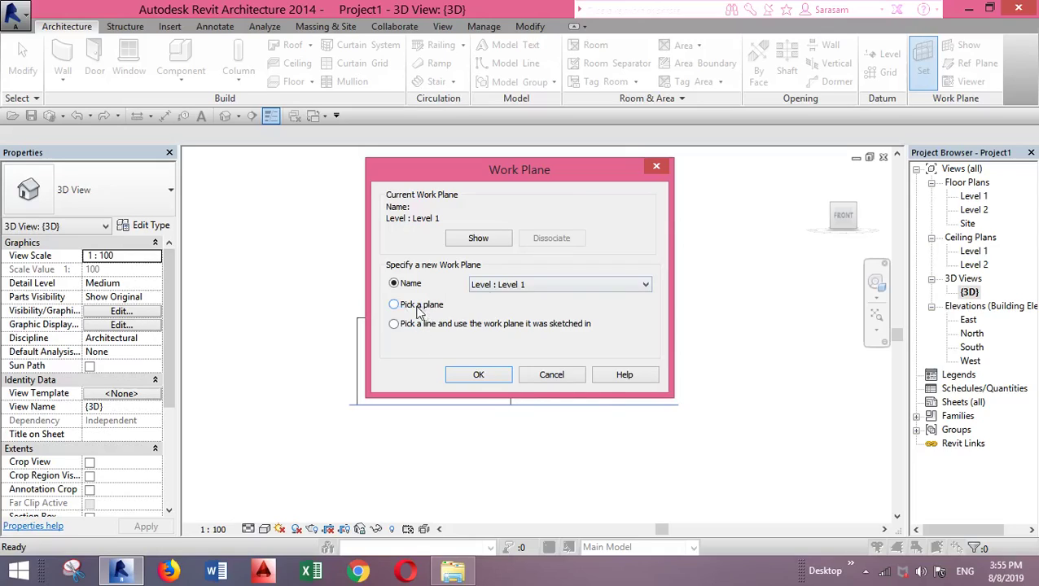
{"action": "left_click", "coordinate": [407, 307]}
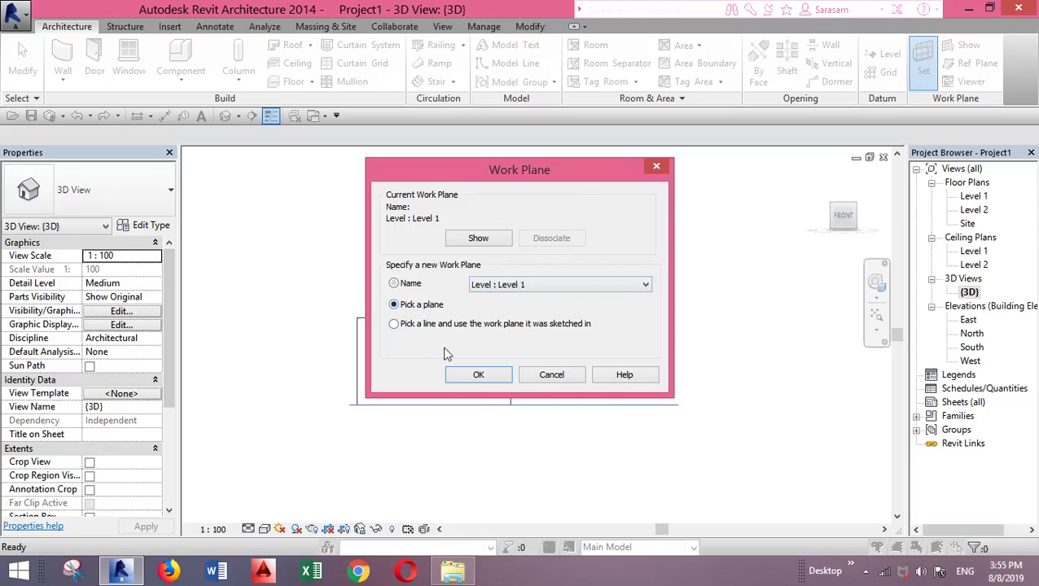
{"action": "left_click", "coordinate": [479, 376]}
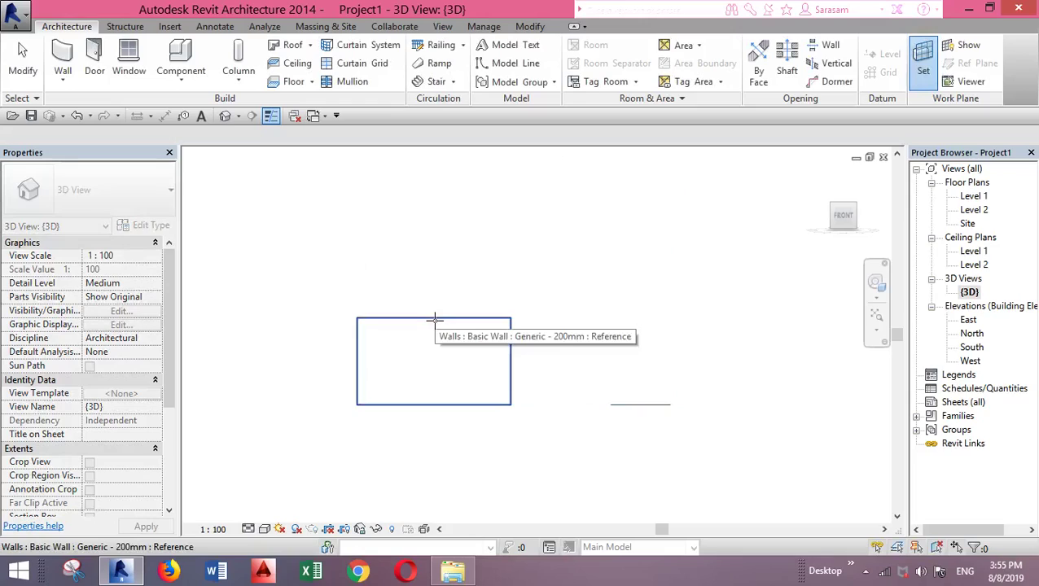
{"action": "left_click", "coordinate": [434, 319]}
{"action": "middle_click_drag", "start_coordinate": [629, 378], "coordinate": [714, 372]}
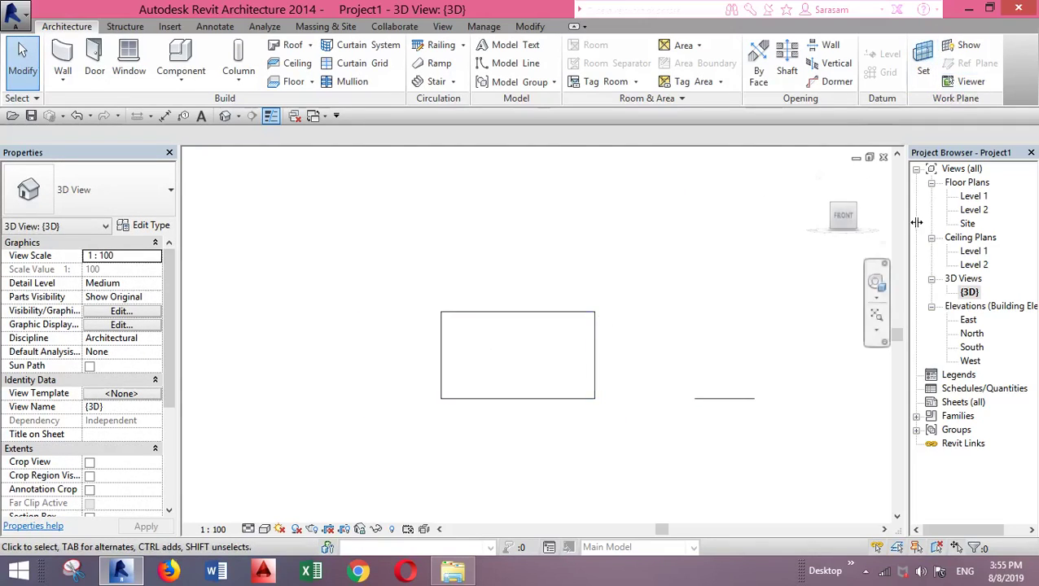
- Paste the lattice lines onto the wall's work plane and place them
{"action": "scroll", "coordinate": [512, 315], "scroll_direction": "up", "scroll_amount": 3}
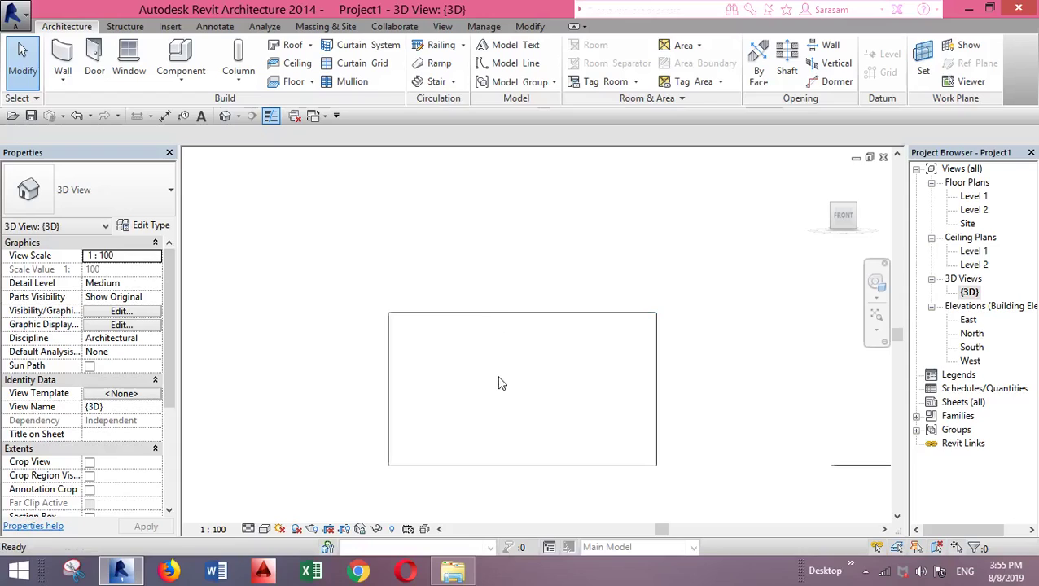
{"action": "key", "text": "ctrl+v"}
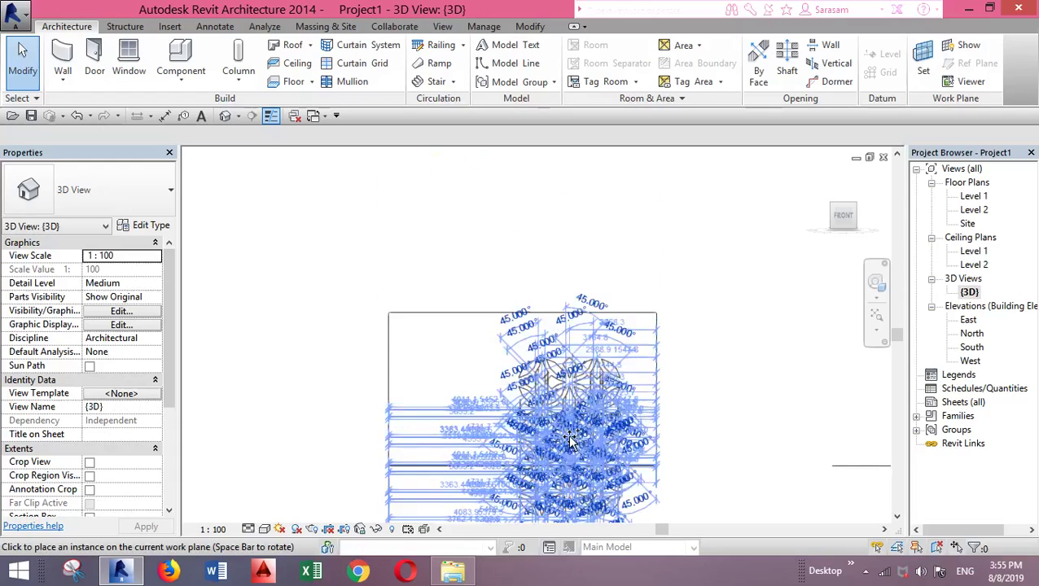
{"action": "left_click", "coordinate": [570, 438]}
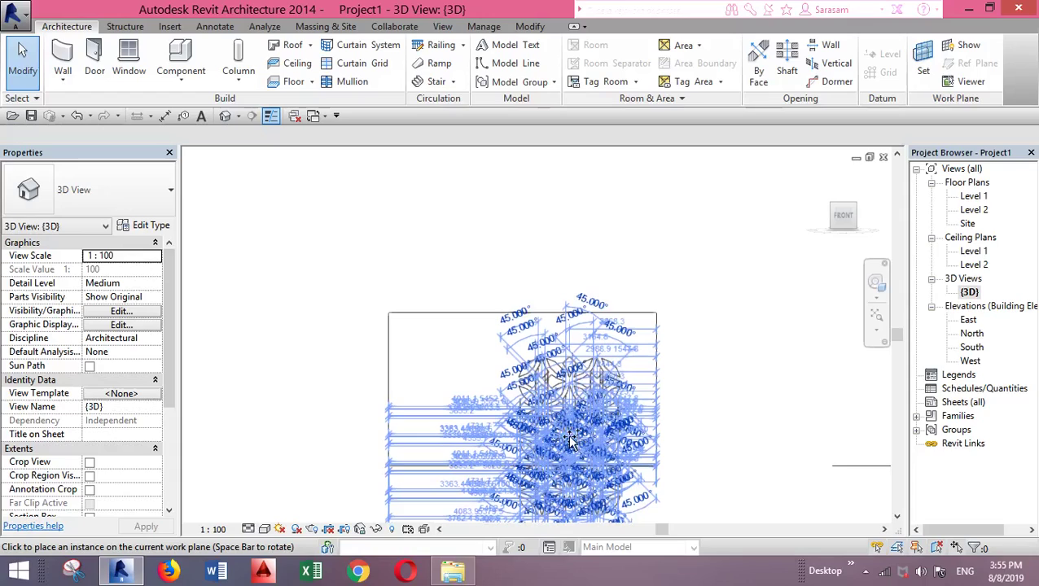
{"action": "middle_click_drag", "start_coordinate": [732, 407], "coordinate": [695, 347]}
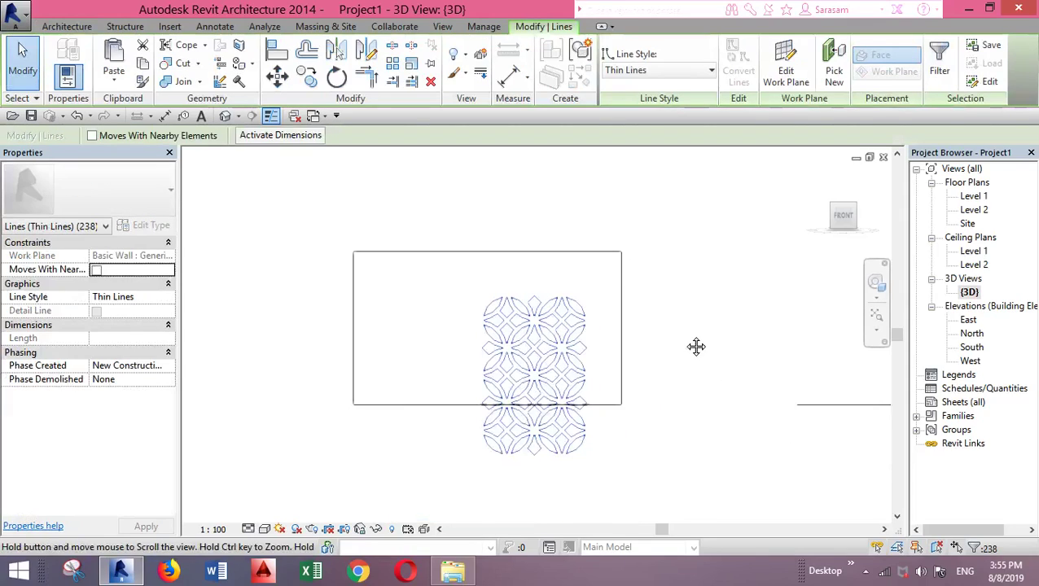
{"action": "scroll", "coordinate": [695, 348], "scroll_direction": "down", "scroll_amount": 1}
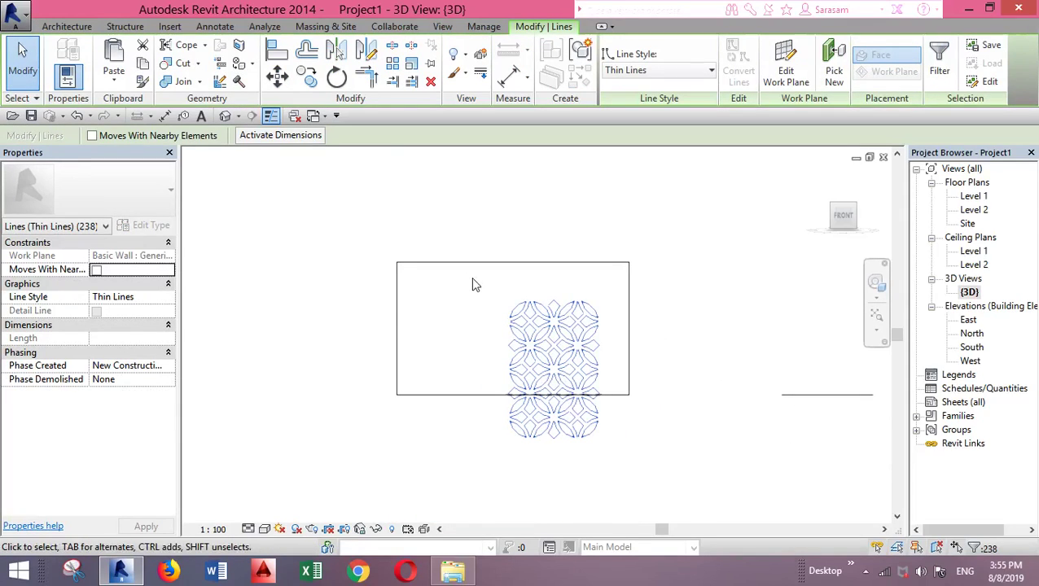
{"action": "left_click", "coordinate": [475, 284]}
- Scale the pasted lattice lines down from their top-left corner so they fit inside the wall
{"action": "left_click_drag", "start_coordinate": [472, 281], "coordinate": [617, 462]}
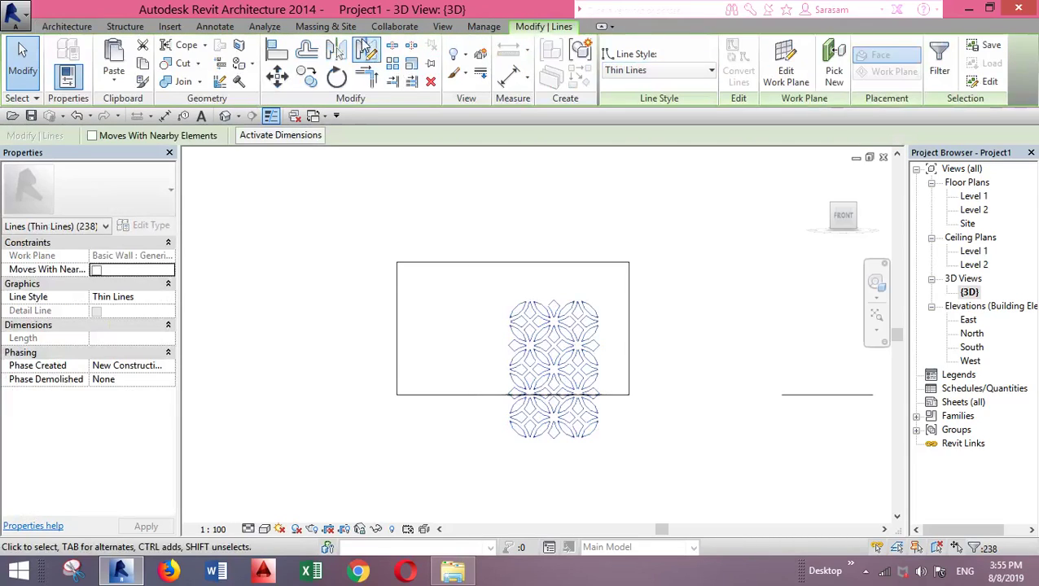
{"action": "left_click", "coordinate": [411, 64]}
{"action": "left_click", "coordinate": [506, 297]}
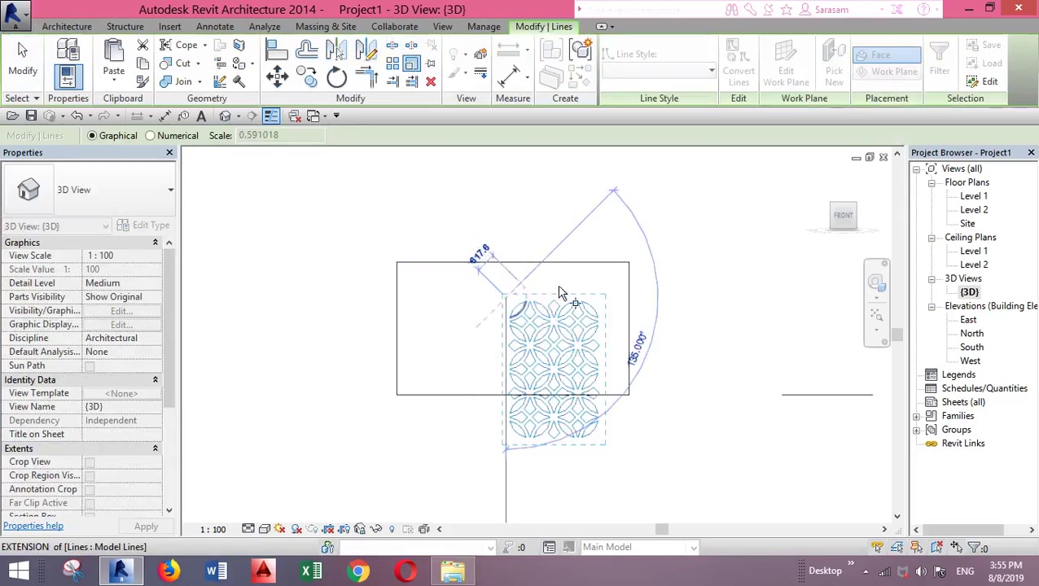
{"action": "left_click", "coordinate": [606, 298]}
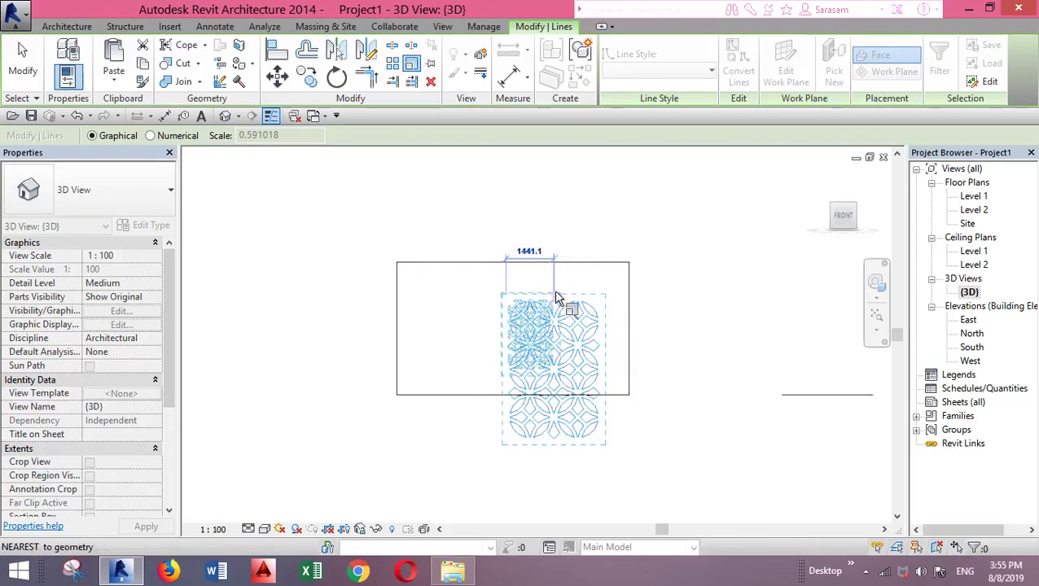
{"action": "left_click", "coordinate": [556, 292]}
{"action": "left_click", "coordinate": [547, 452]}
{"action": "scroll", "coordinate": [527, 291], "scroll_direction": "up", "scroll_amount": 2}
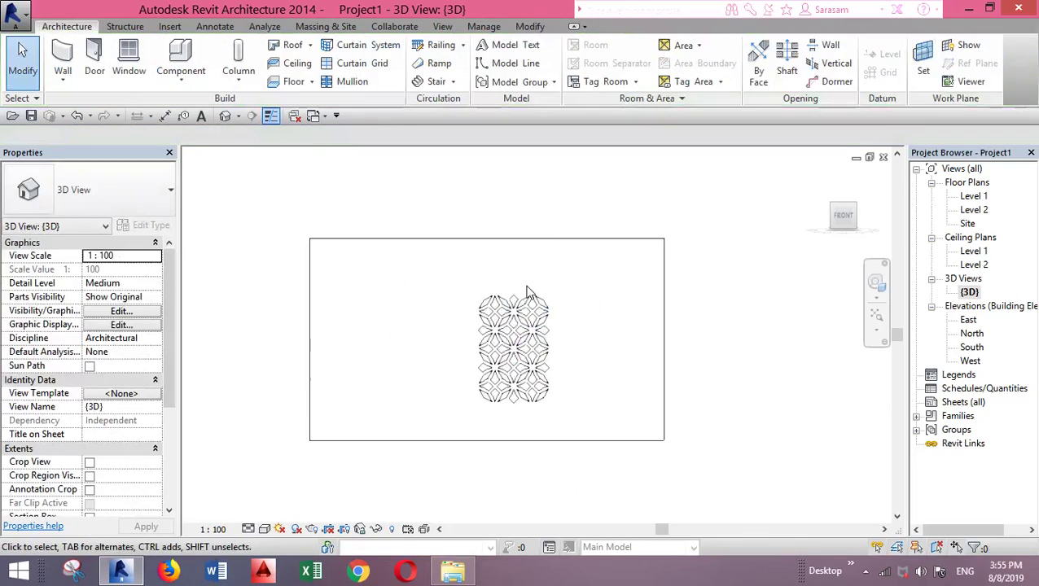
{"action": "scroll", "coordinate": [528, 291], "scroll_direction": "up", "scroll_amount": 2}
{"action": "scroll", "coordinate": [409, 280], "scroll_direction": "down", "scroll_amount": 2}
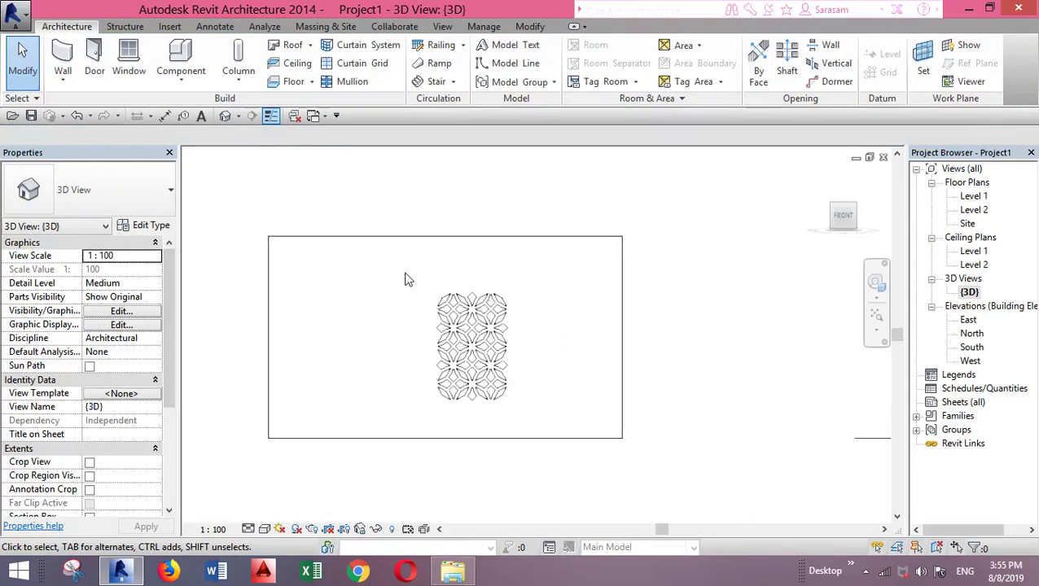
- Select the Generic 200mm wall by its top edge and enter Edit Profile mode
{"action": "left_click", "coordinate": [478, 242]}
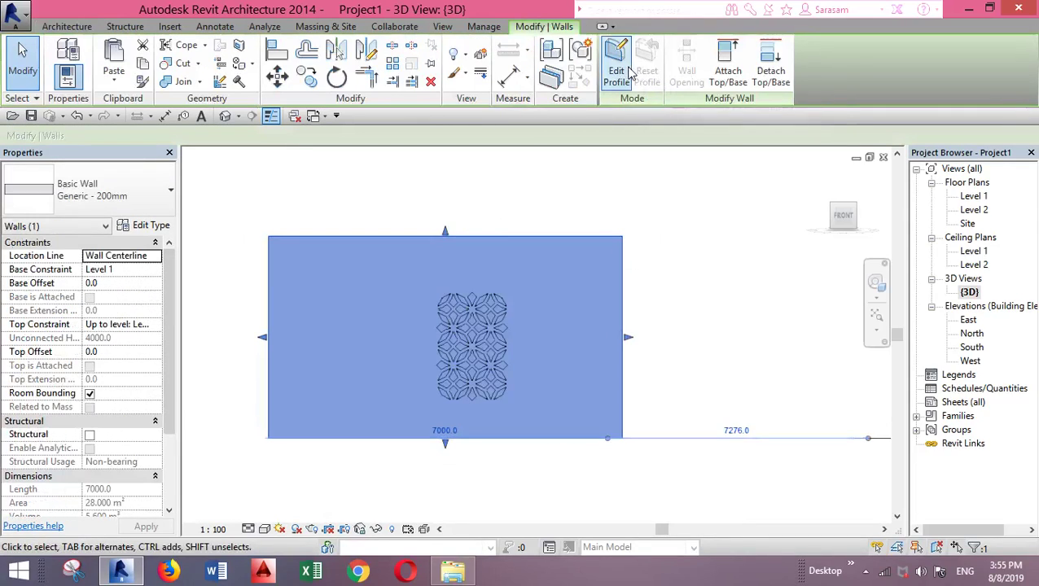
{"action": "left_click", "coordinate": [616, 62]}
{"action": "left_click", "coordinate": [615, 57]}
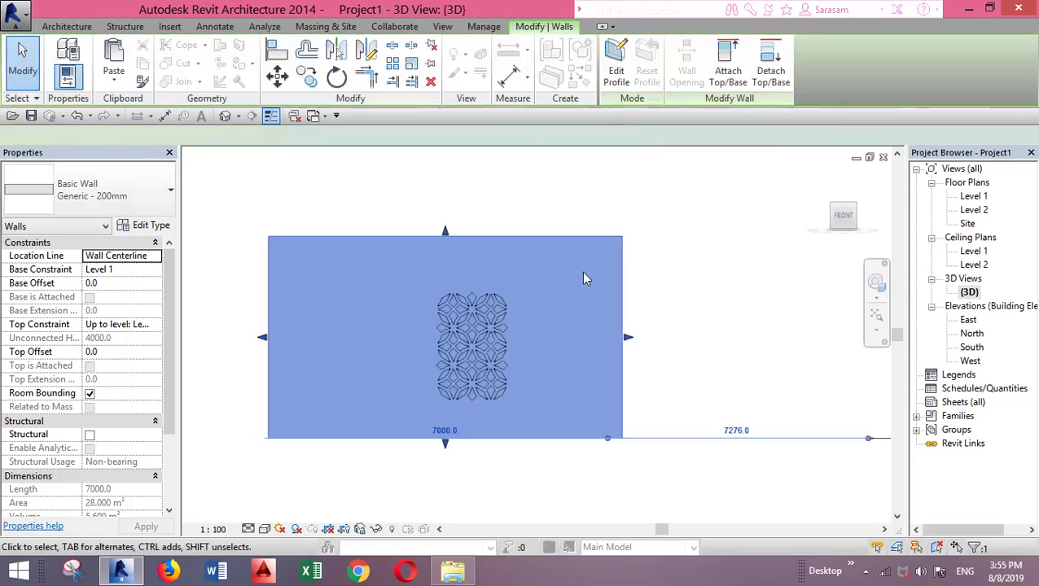
{"action": "key", "text": "Escape"}
{"action": "left_click_drag", "start_coordinate": [420, 285], "coordinate": [544, 402]}
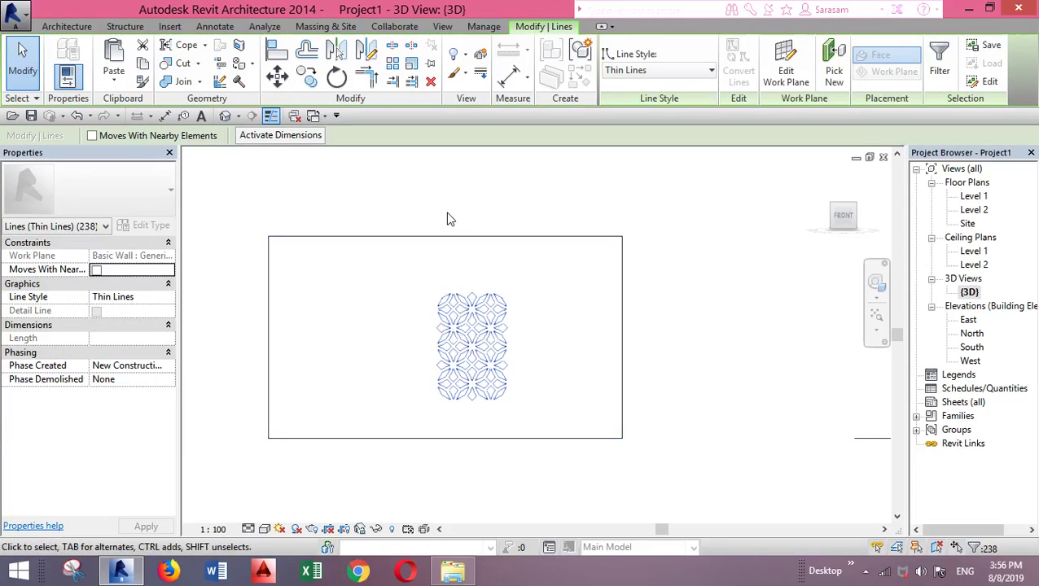
{"action": "left_click", "coordinate": [466, 238]}
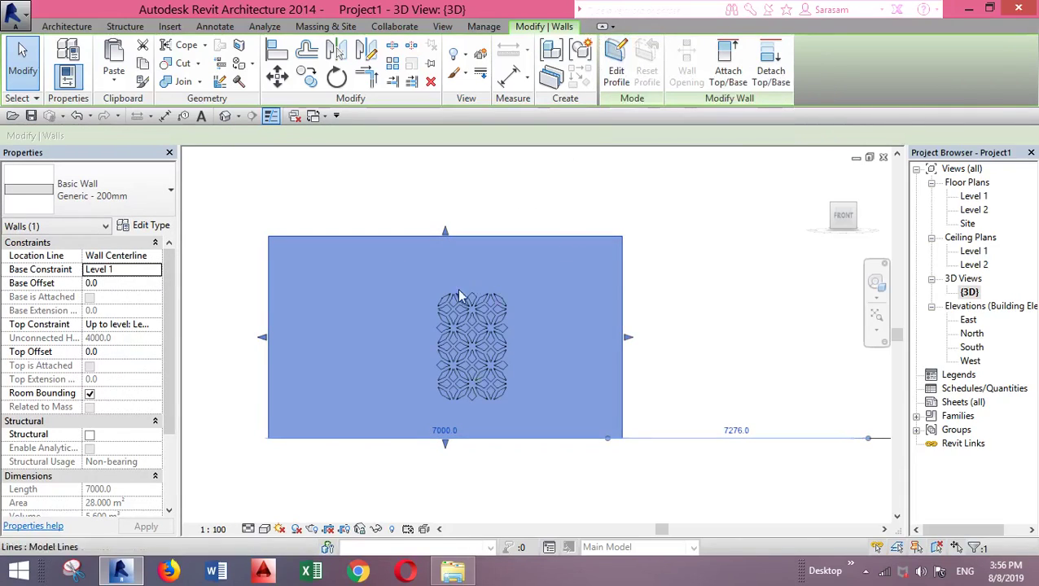
{"action": "left_click", "coordinate": [619, 73]}
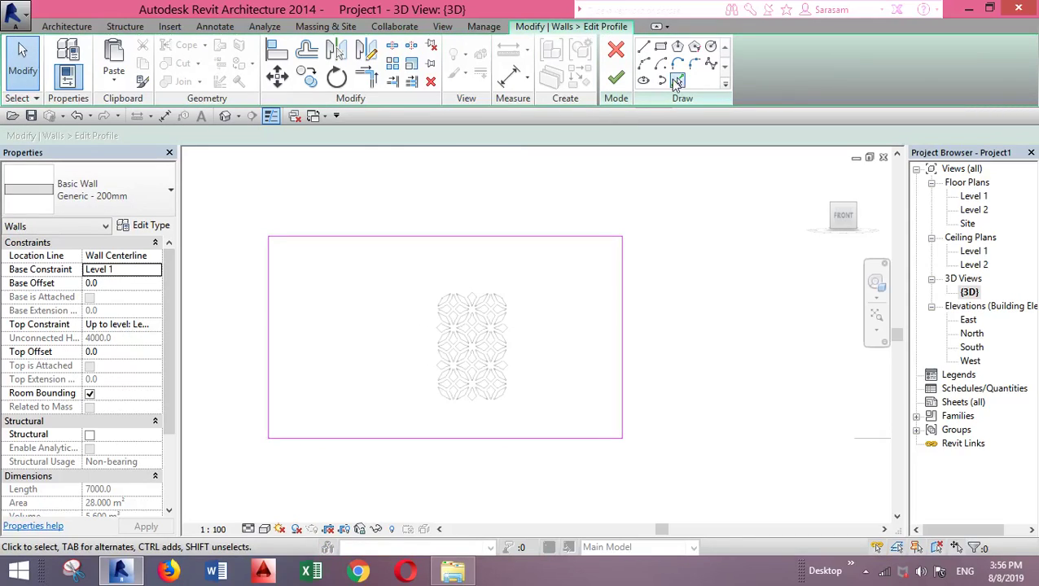
- Place a lattice copy 2100.0 left of the original in the profile sketch and finish it
{"action": "left_click", "coordinate": [675, 82]}
{"action": "scroll", "coordinate": [487, 321], "scroll_direction": "up", "scroll_amount": 5}
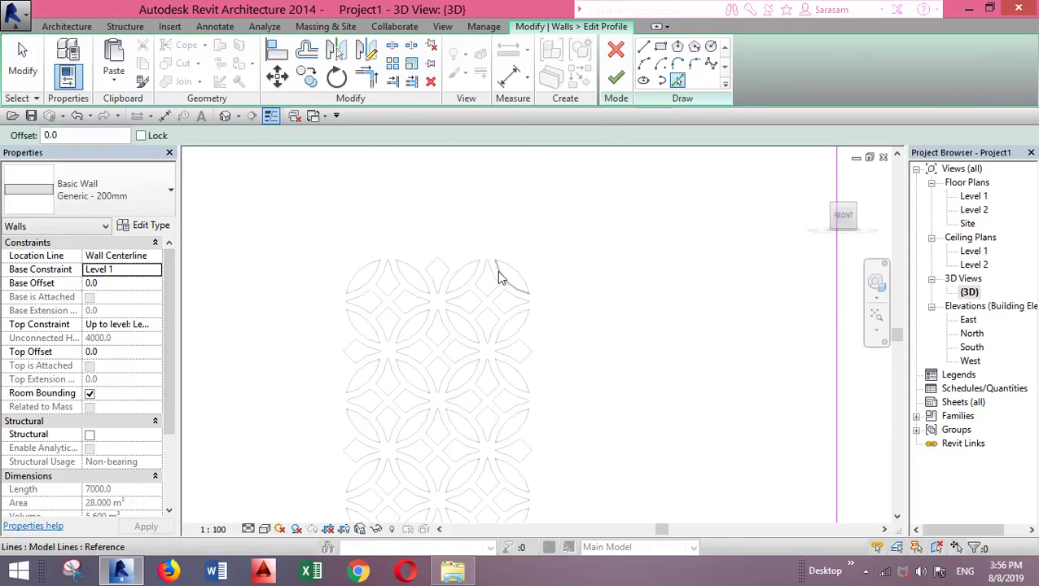
{"action": "scroll", "coordinate": [666, 297], "scroll_direction": "down", "scroll_amount": 5}
{"action": "middle_click_drag", "start_coordinate": [628, 235], "coordinate": [637, 266]}
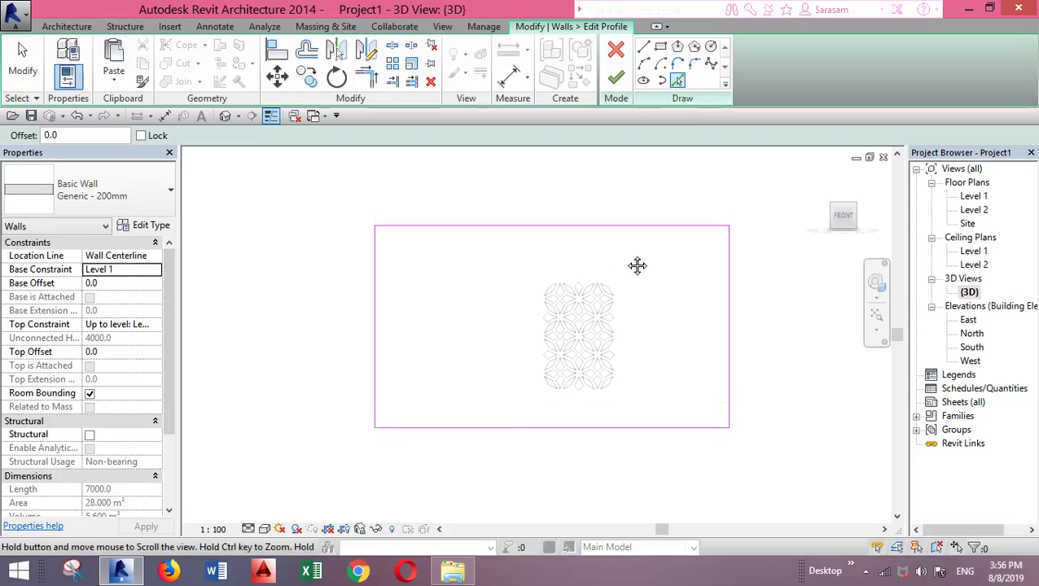
{"action": "key", "text": "Escape"}
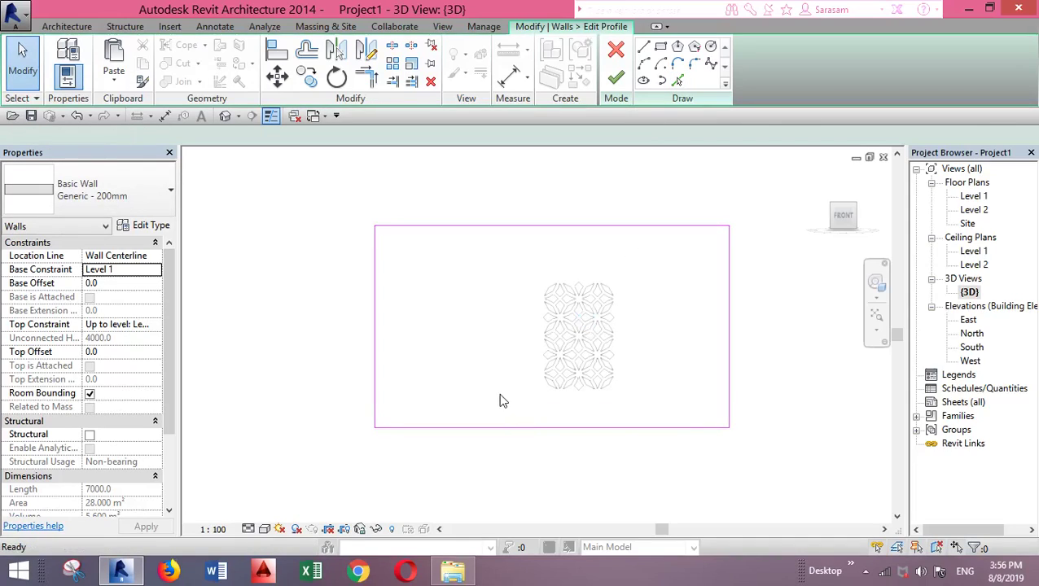
{"action": "left_click_drag", "start_coordinate": [537, 395], "coordinate": [434, 389]}
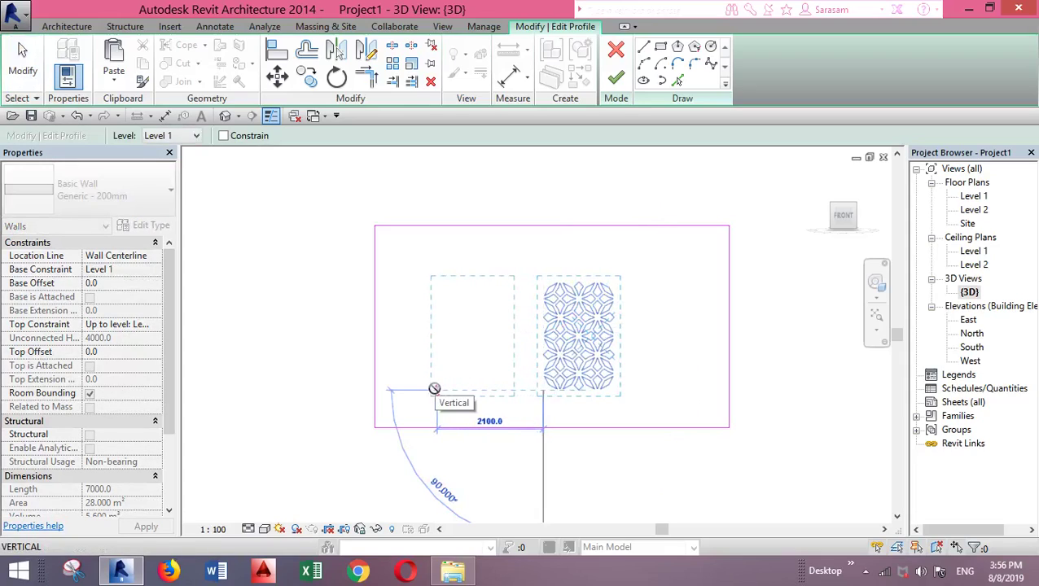
{"action": "left_click", "coordinate": [435, 391]}
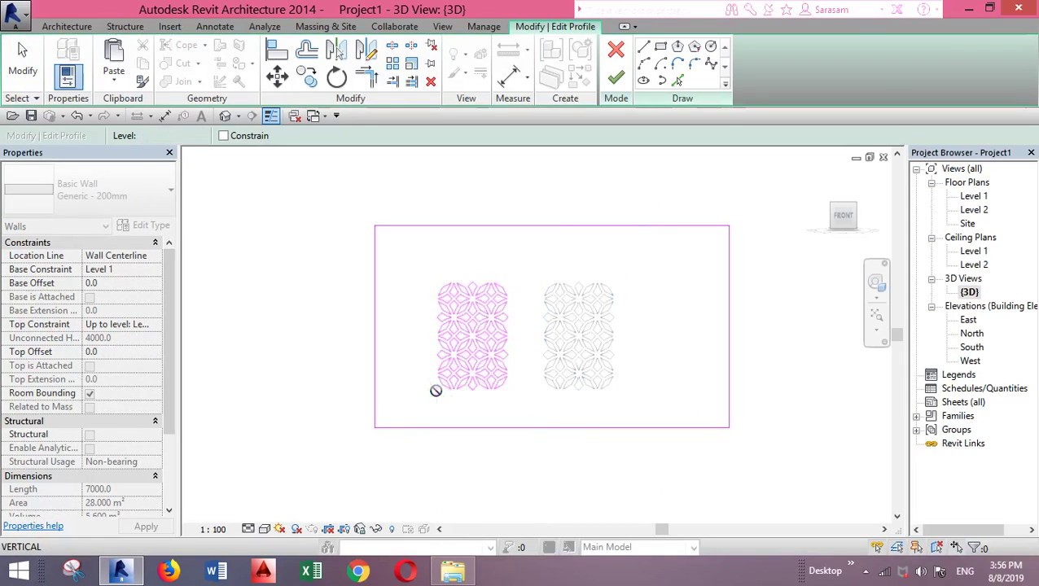
{"action": "left_click", "coordinate": [448, 227]}
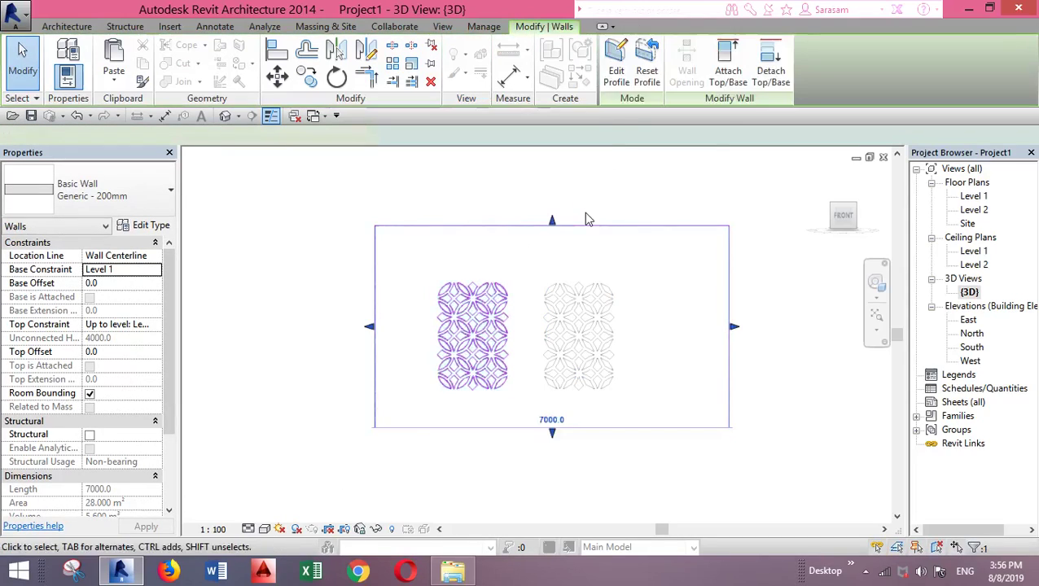
- Delete the leftover uncut pattern lines
{"action": "key", "text": "Escape"}
{"action": "scroll", "coordinate": [579, 292], "scroll_direction": "up", "scroll_amount": 2}
{"action": "scroll", "coordinate": [579, 291], "scroll_direction": "down", "scroll_amount": 2}
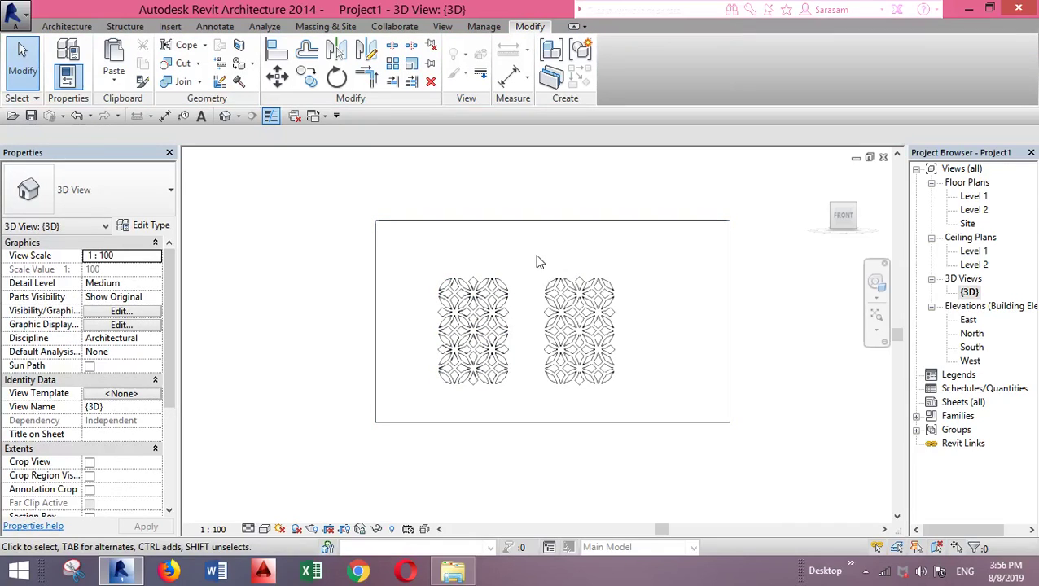
{"action": "left_click_drag", "start_coordinate": [538, 260], "coordinate": [656, 400]}
{"action": "key", "text": "Delete"}
{"action": "scroll", "coordinate": [552, 434], "scroll_direction": "down", "scroll_amount": 1}
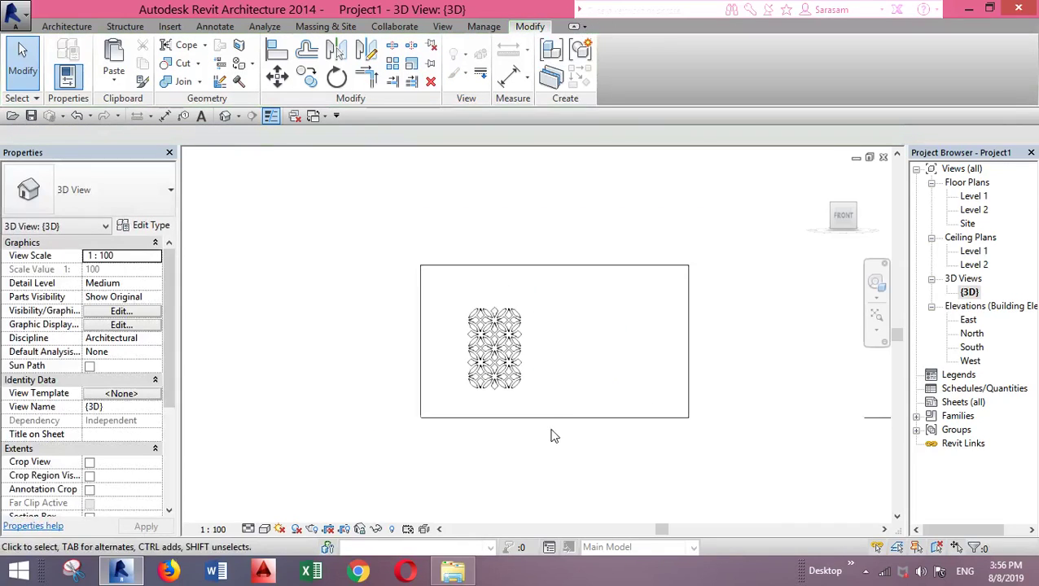
- Orbit the wall to an angled view and change its visual style to reveal the lattice openings
{"action": "left_click", "coordinate": [543, 418]}
{"action": "middle_click_drag", "start_coordinate": [531, 460], "coordinate": [526, 504], "text": "shift"}
{"action": "left_click", "coordinate": [525, 505]}
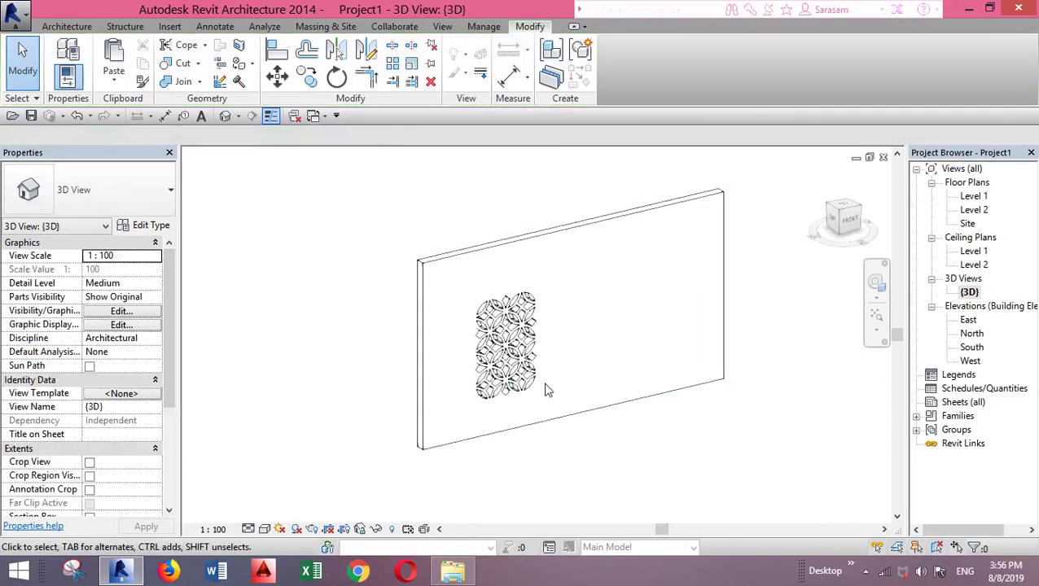
{"action": "scroll", "coordinate": [550, 390], "scroll_direction": "up", "scroll_amount": 5}
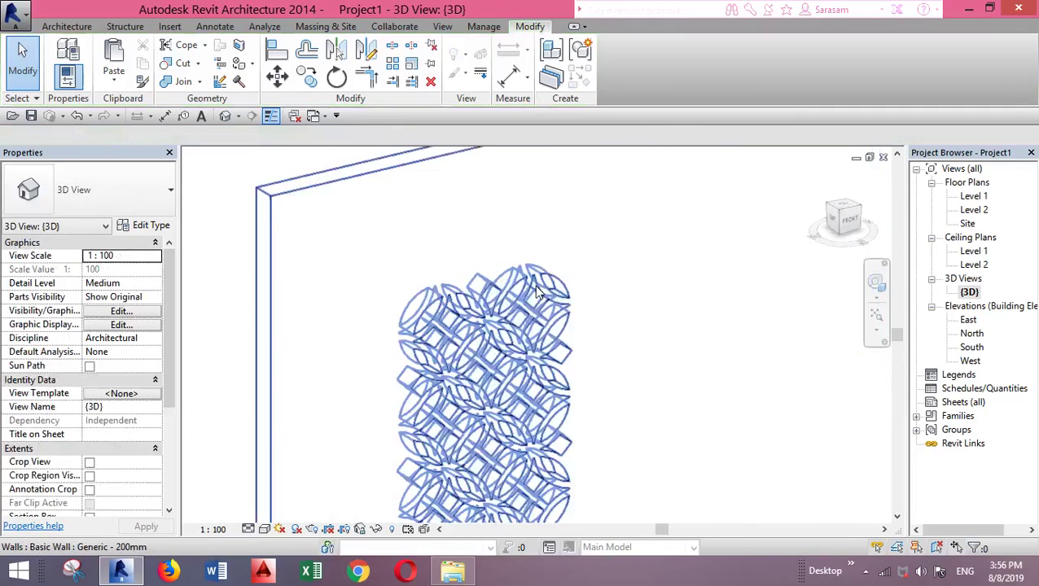
{"action": "left_click", "coordinate": [295, 529]}
{"action": "left_click", "coordinate": [326, 431]}
{"action": "scroll", "coordinate": [567, 434], "scroll_direction": "down", "scroll_amount": 5}
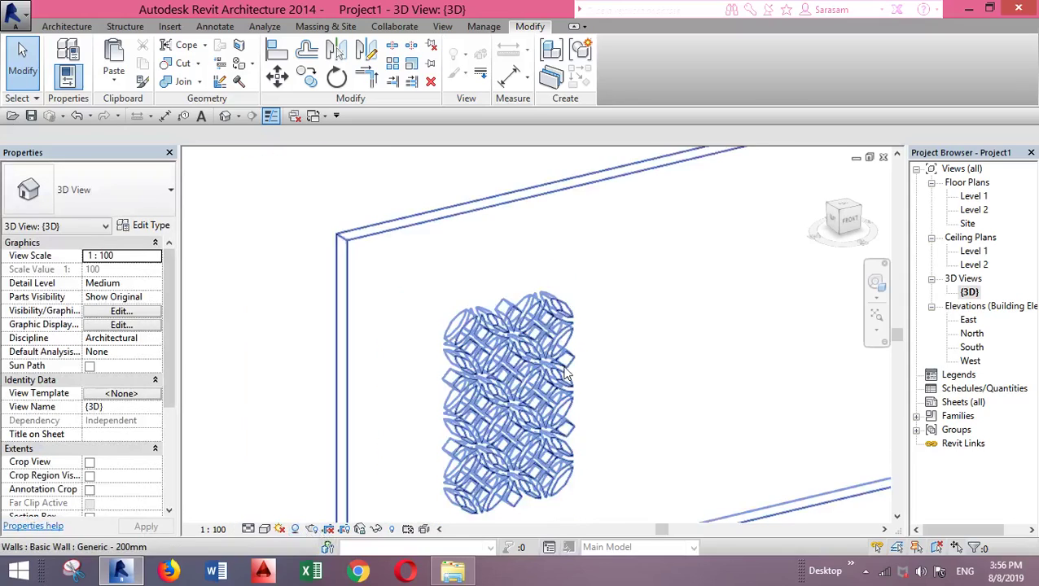
{"action": "middle_click_drag", "start_coordinate": [642, 536], "coordinate": [524, 325], "text": "shift"}
{"action": "scroll", "coordinate": [549, 353], "scroll_direction": "down", "scroll_amount": 2}
{"action": "scroll", "coordinate": [594, 398], "scroll_direction": "up", "scroll_amount": 2}
{"action": "scroll", "coordinate": [511, 312], "scroll_direction": "up", "scroll_amount": 1}
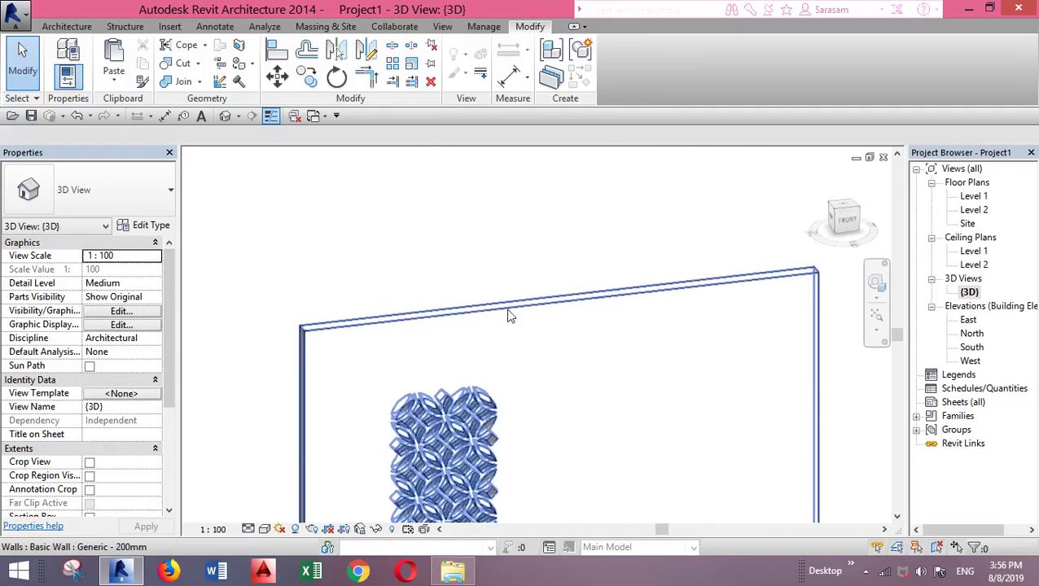
{"action": "scroll", "coordinate": [512, 277], "scroll_direction": "down", "scroll_amount": 2}
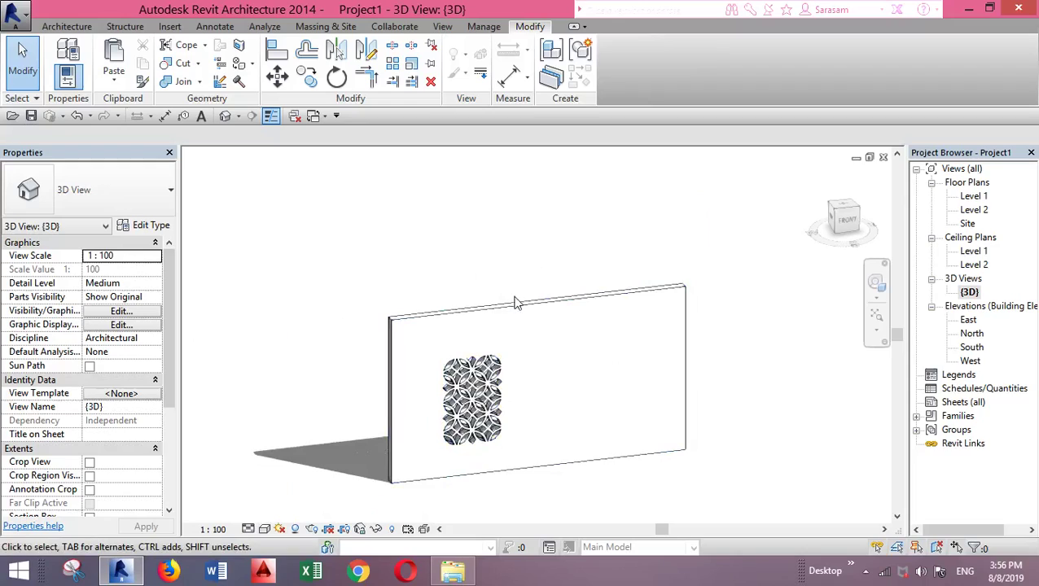